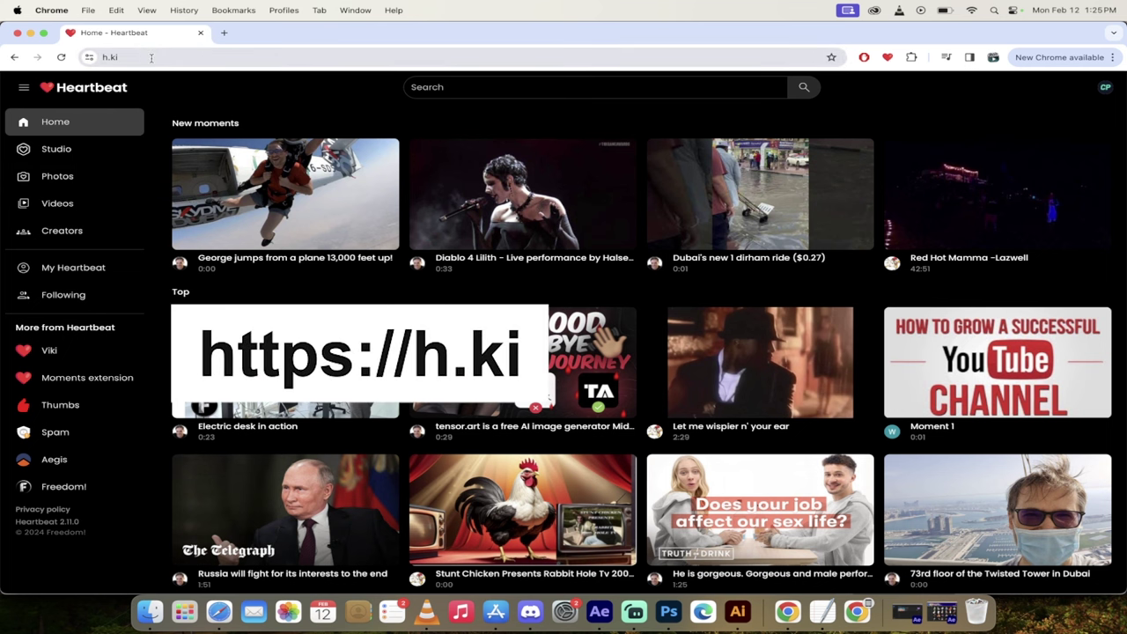
Open the My Heartbeat profile and browse its list of videos.
{"action": "left_click", "coordinate": [151, 58]}
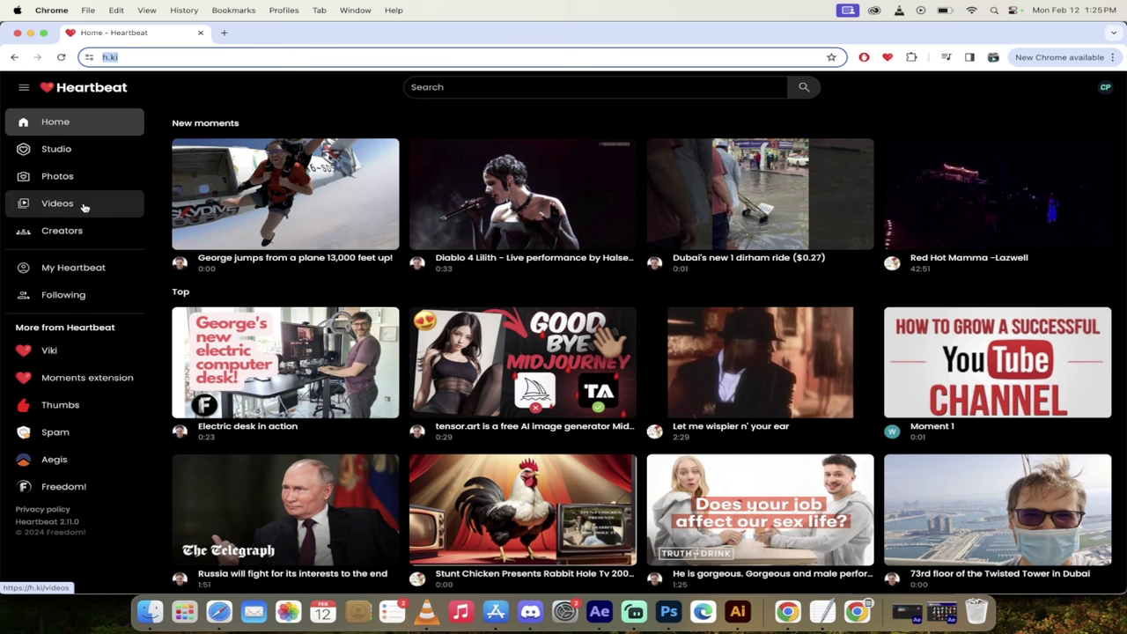
{"action": "left_click", "coordinate": [87, 271]}
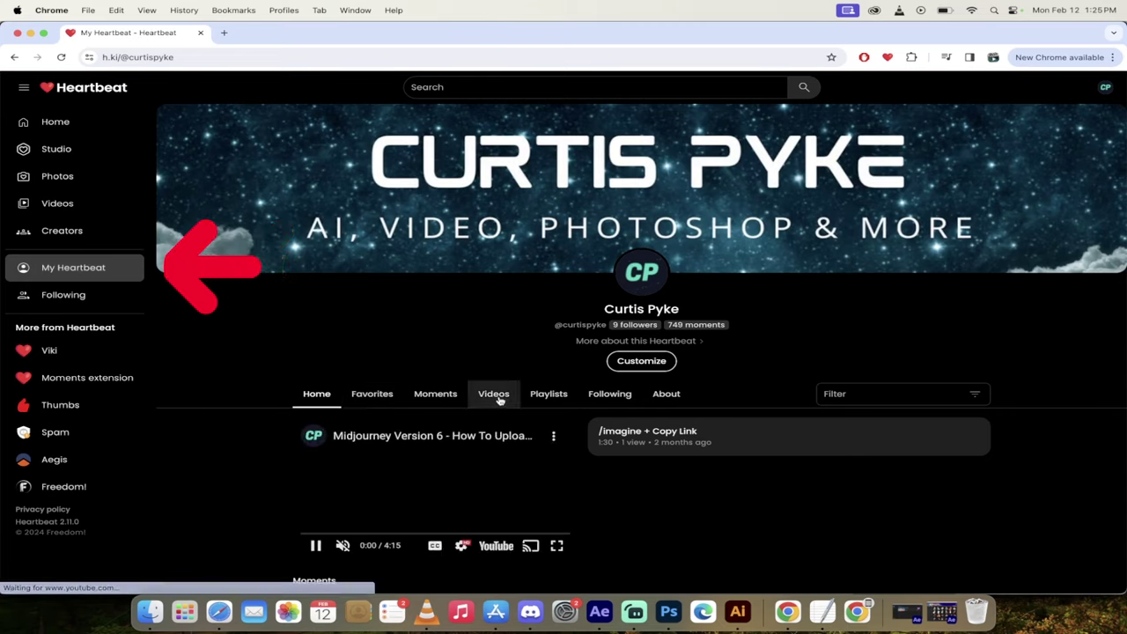
{"action": "left_click", "coordinate": [497, 397]}
{"action": "scroll", "coordinate": [498, 400], "scroll_direction": "down", "scroll_amount": 5}
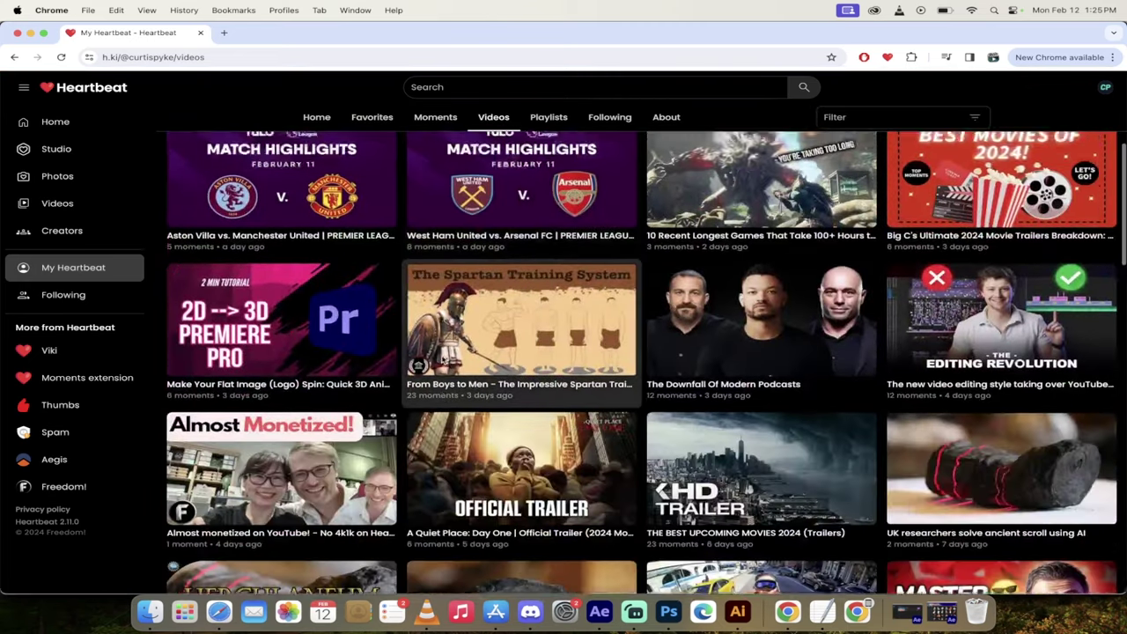
Browse the profile's moments, open the "Logo Rotate - 3D" moment and pause its playback.
{"action": "scroll", "coordinate": [440, 209], "scroll_direction": "up", "scroll_amount": 5}
{"action": "left_click", "coordinate": [440, 213]}
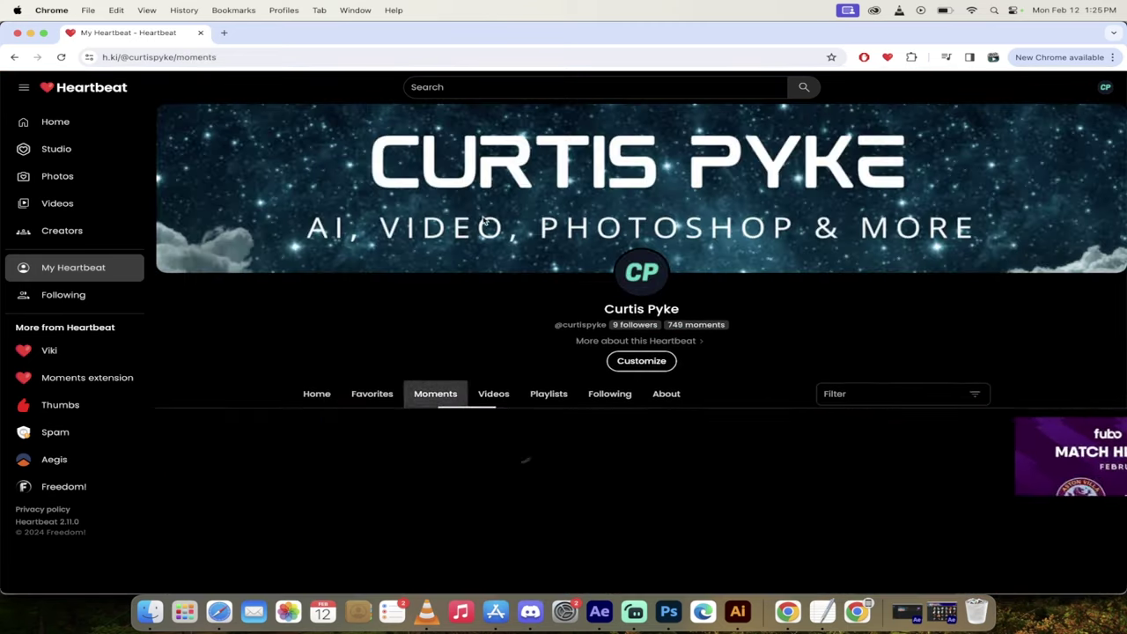
{"action": "scroll", "coordinate": [577, 280], "scroll_direction": "down", "scroll_amount": 8}
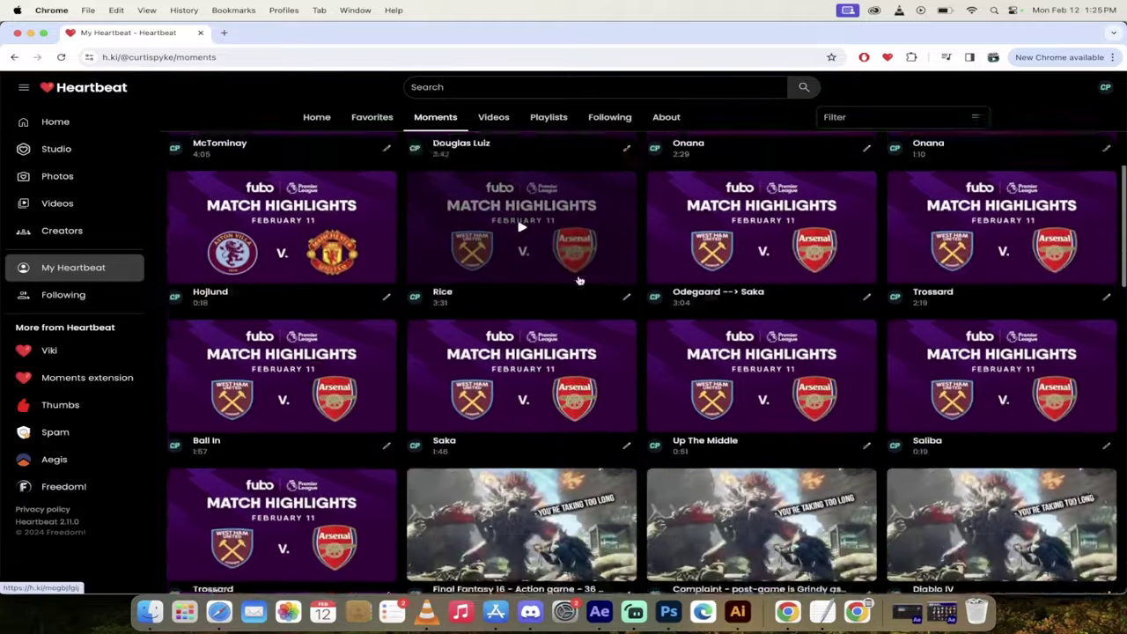
{"action": "scroll", "coordinate": [577, 280], "scroll_direction": "down", "scroll_amount": 15}
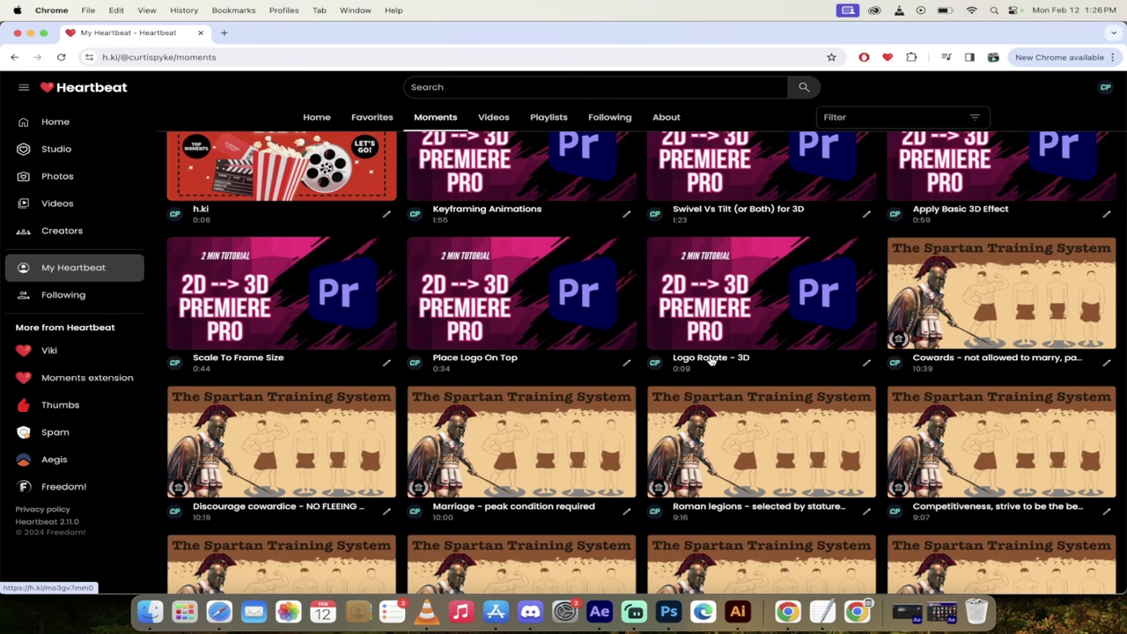
{"action": "left_click", "coordinate": [711, 359]}
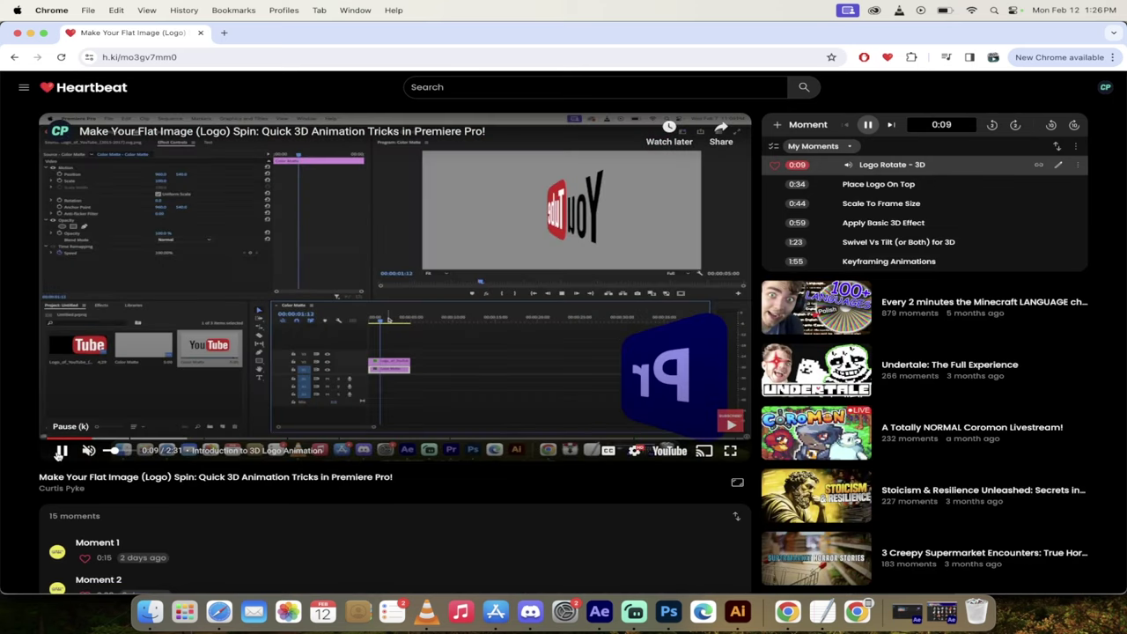
{"action": "left_click", "coordinate": [59, 449]}
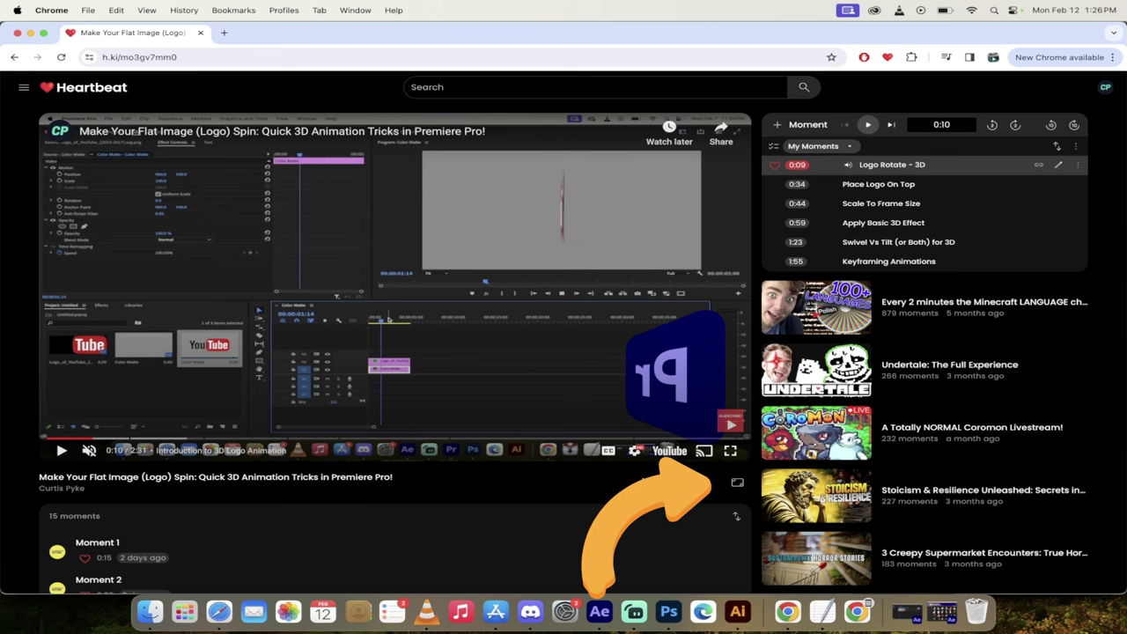
Play the video in the enlarged theater view, return to the default player size and pause it.
{"action": "left_click", "coordinate": [738, 484]}
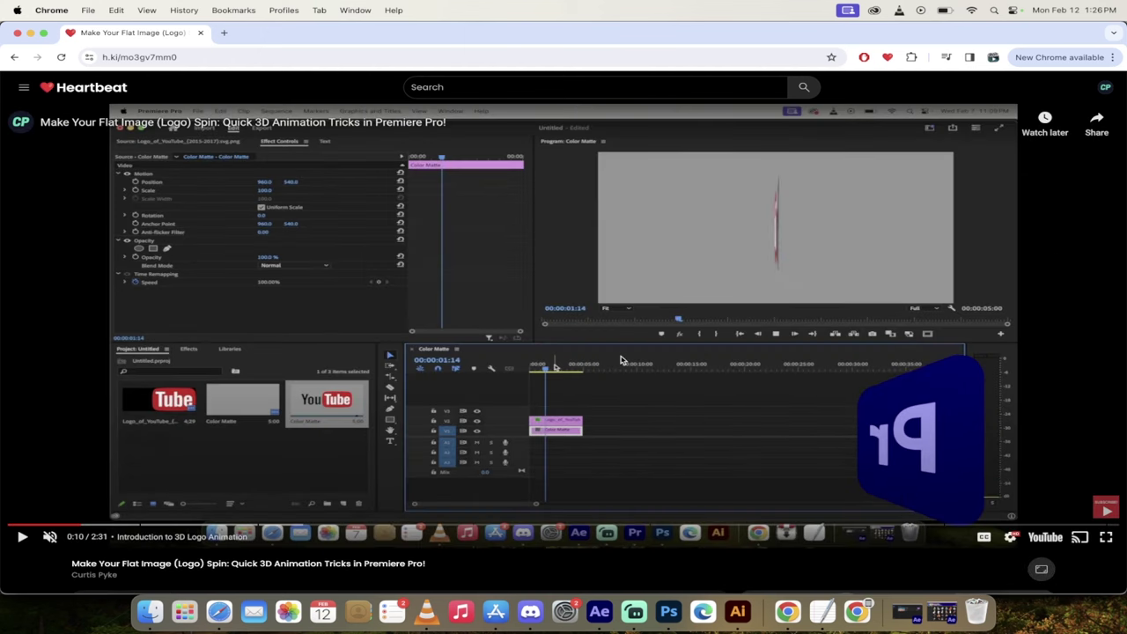
{"action": "left_click", "coordinate": [291, 458]}
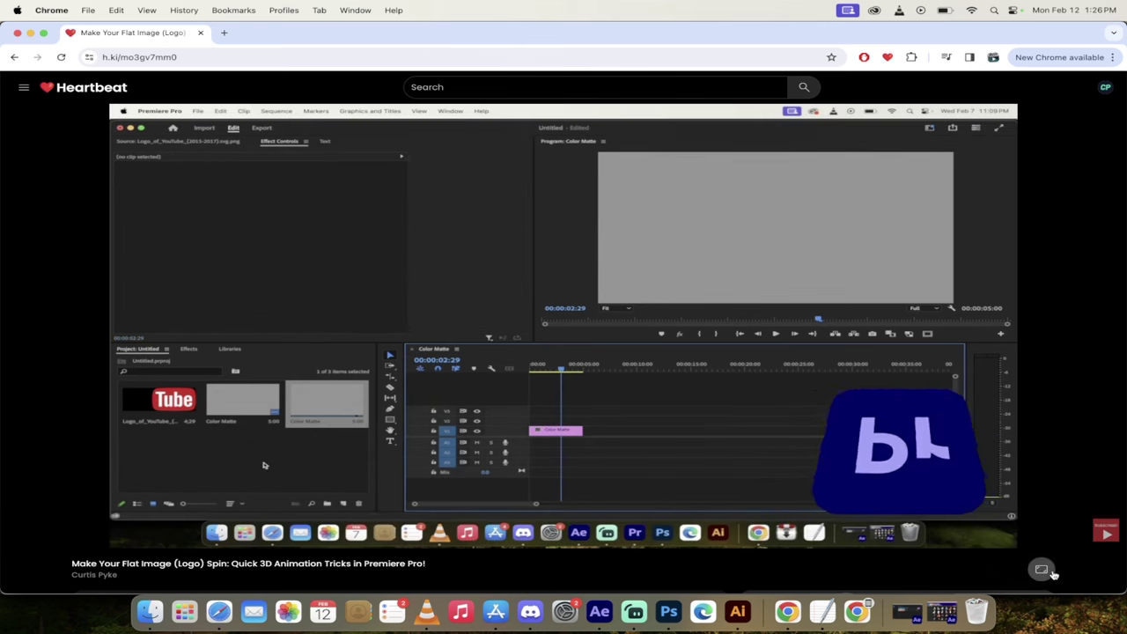
{"action": "left_click", "coordinate": [1041, 569]}
{"action": "left_click", "coordinate": [62, 449]}
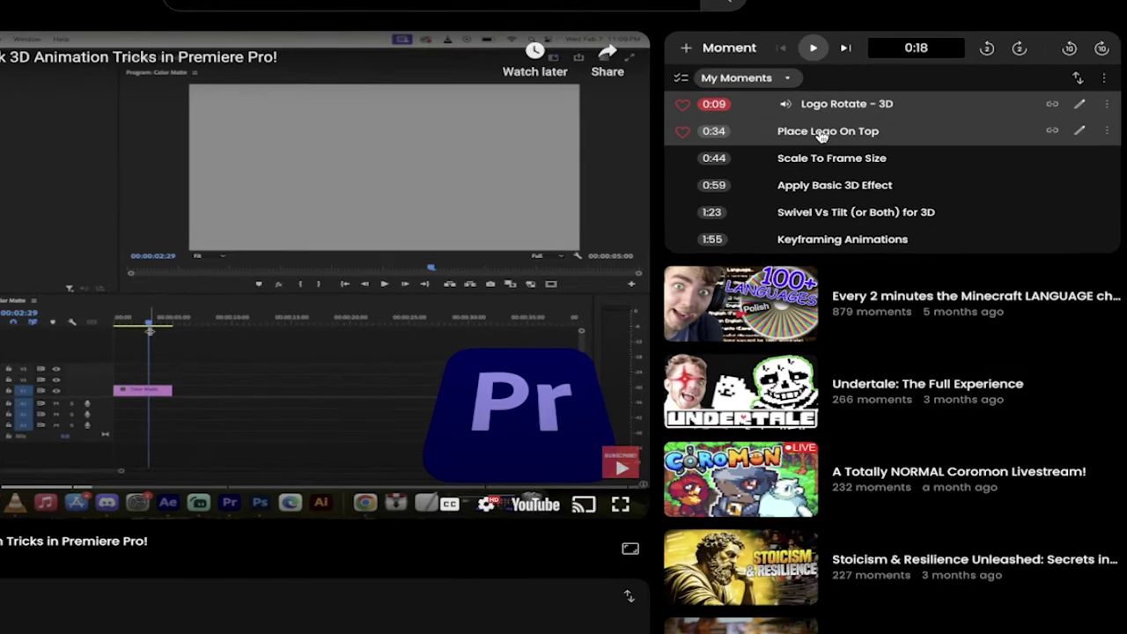
Play from the "Place Logo On Top" moment, skip forward 10 seconds and 2 seconds, and pause the video.
{"action": "left_click", "coordinate": [818, 132]}
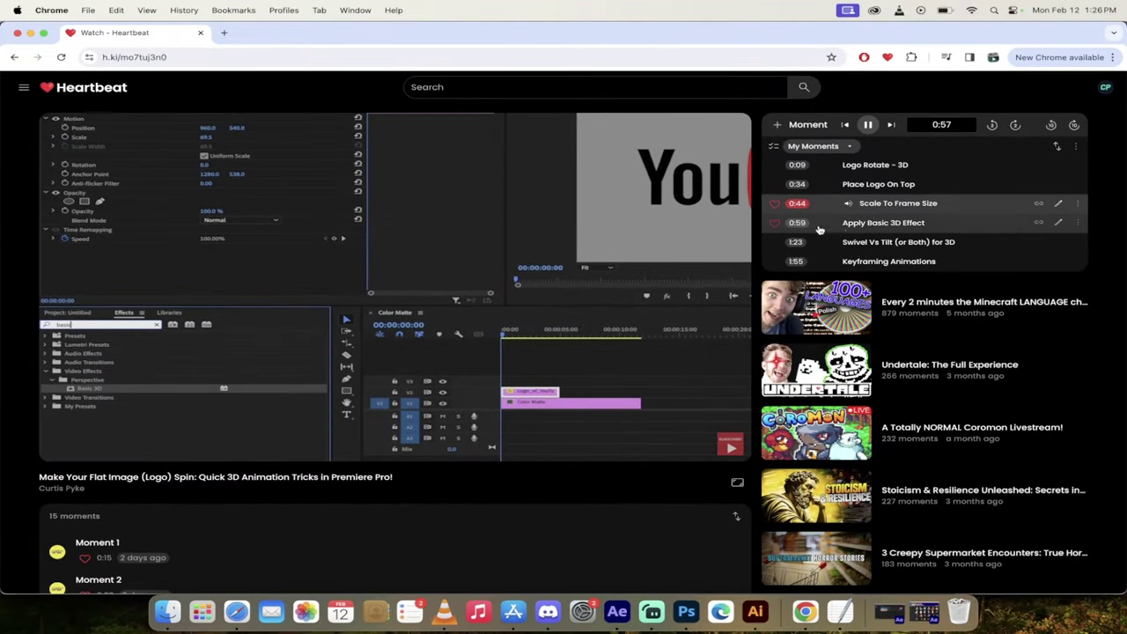
{"action": "mouse_move", "coordinate": [347, 378]}
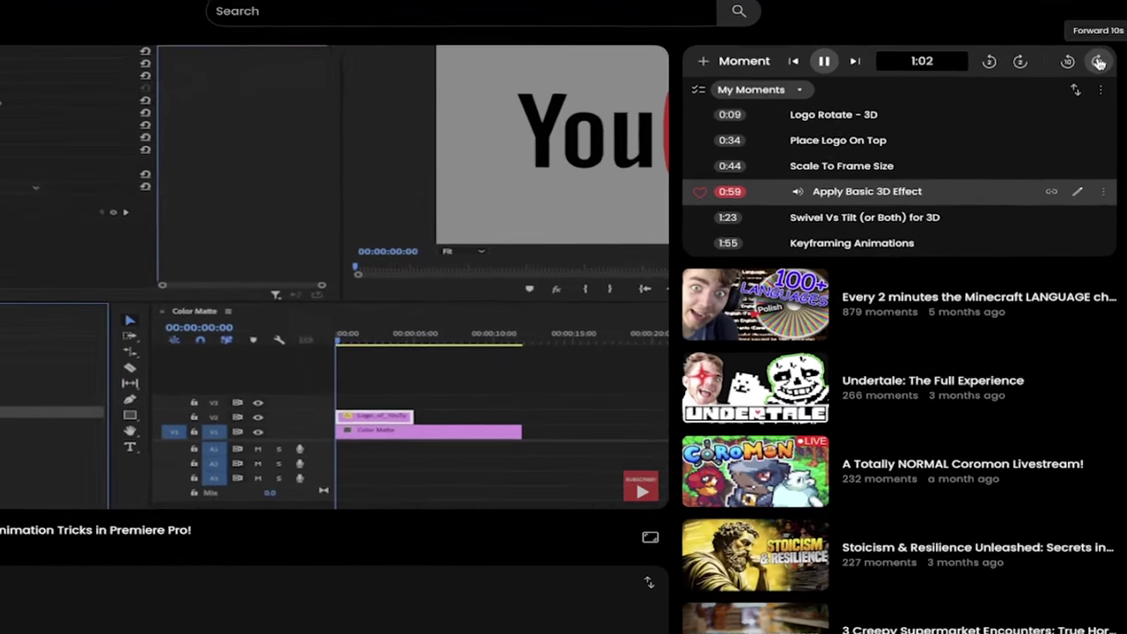
{"action": "left_click", "coordinate": [1097, 60]}
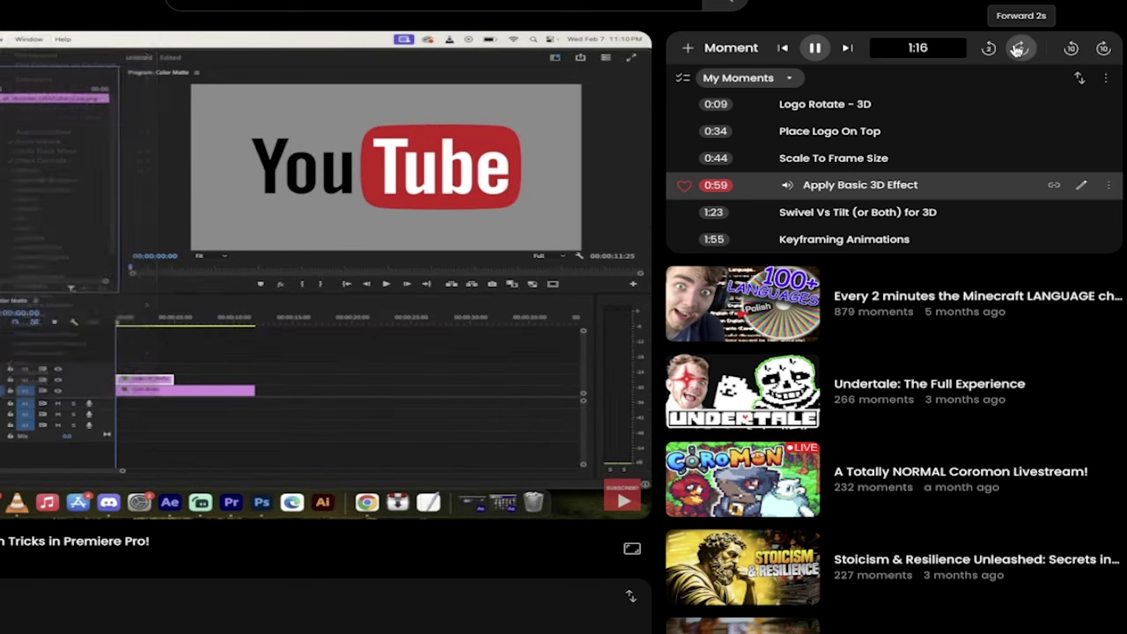
{"action": "left_click", "coordinate": [1016, 49]}
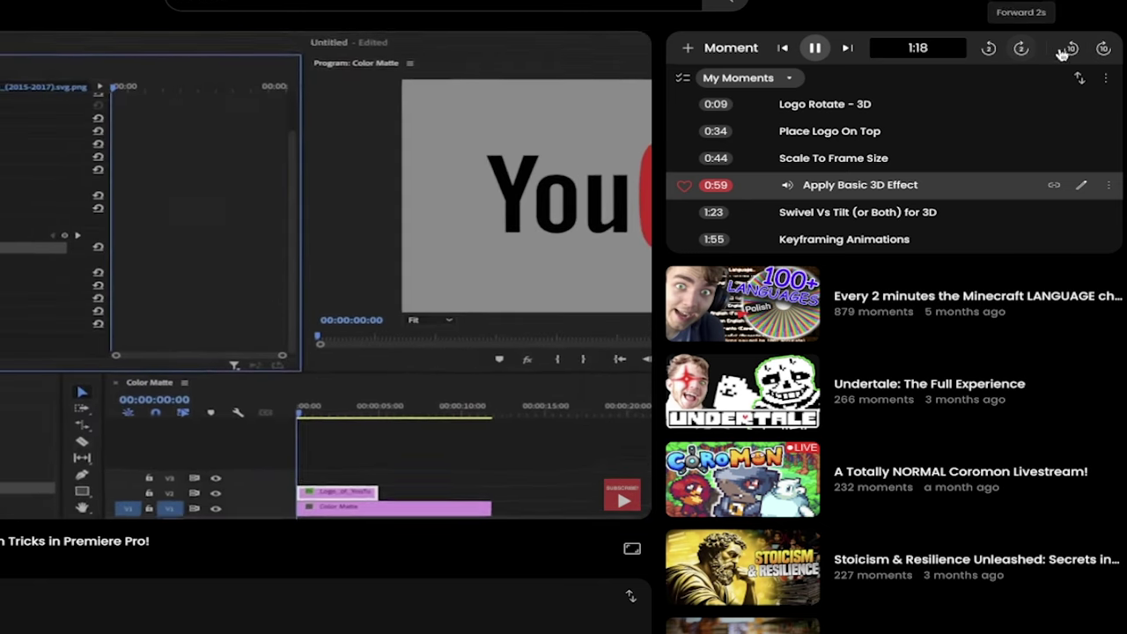
{"action": "key", "text": "space"}
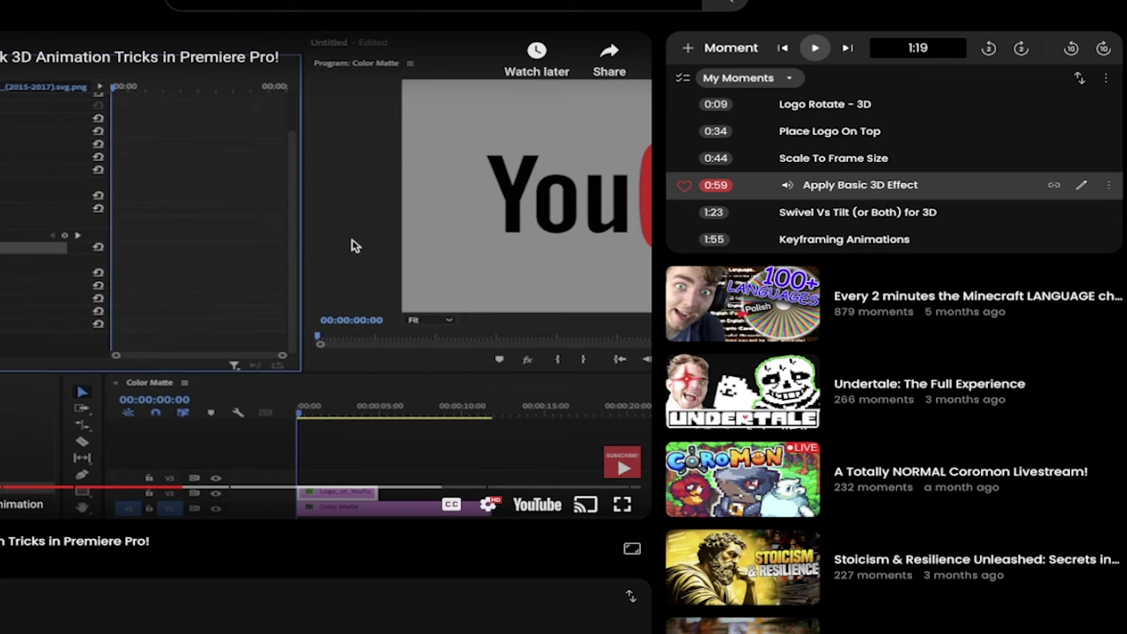
Mark the "Apply Basic 3D Effect" moment as a favorite.
{"action": "scroll", "coordinate": [818, 172], "scroll_direction": "down", "scroll_amount": 2}
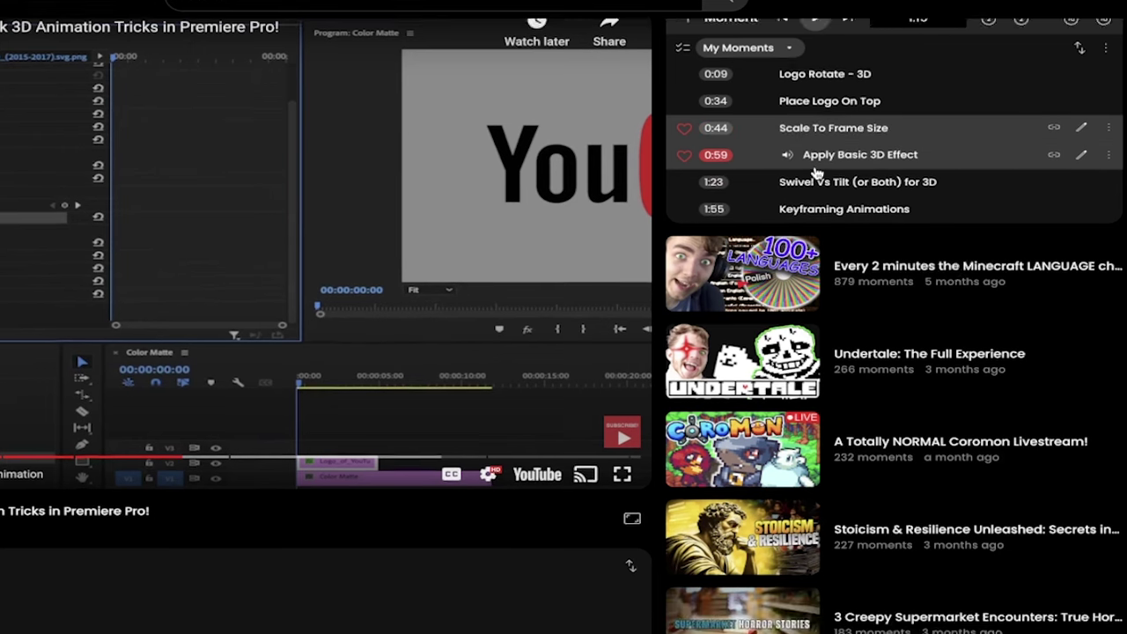
{"action": "scroll", "coordinate": [815, 176], "scroll_direction": "up", "scroll_amount": 2}
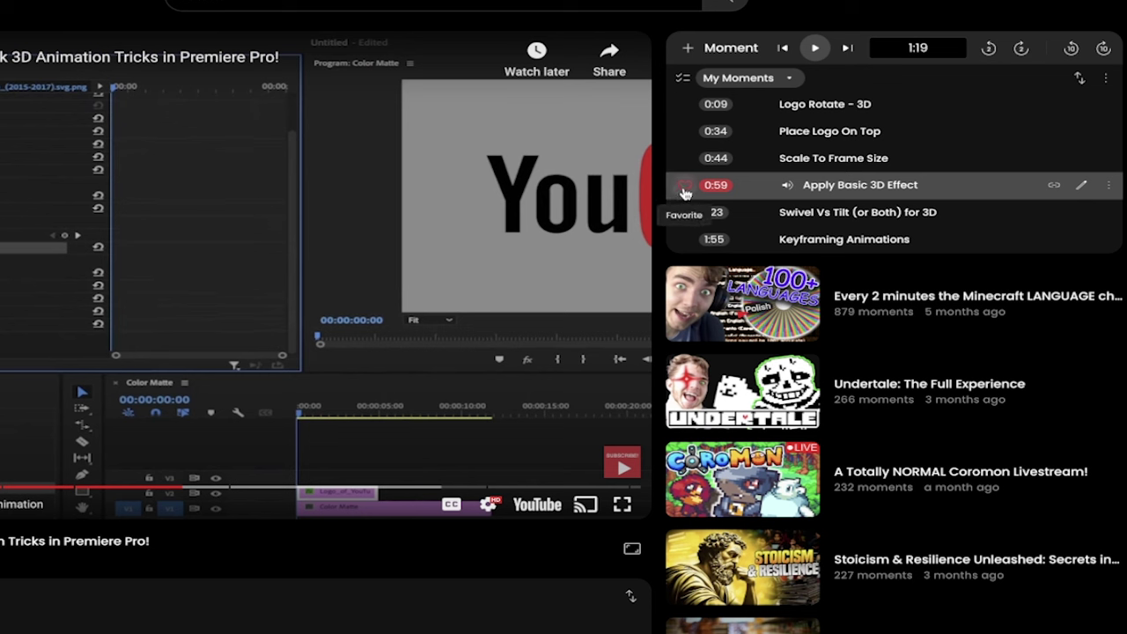
{"action": "left_click", "coordinate": [686, 187]}
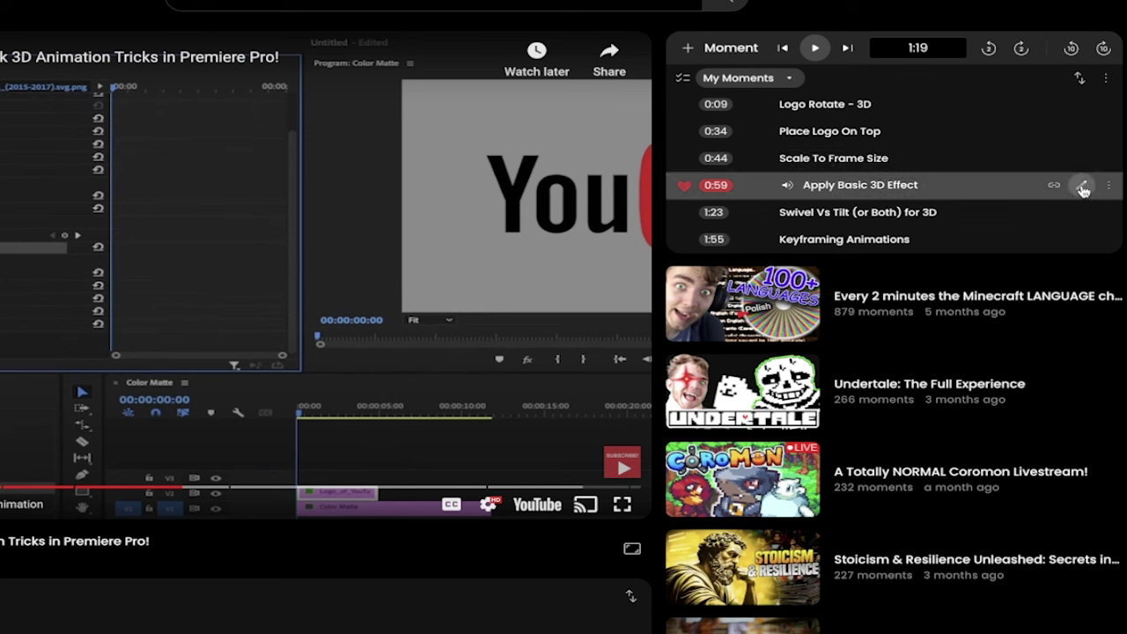
Open the "Apply Basic 3D Effect" moment for editing and review its time controls, description, tags and playlist fields.
{"action": "left_click", "coordinate": [1081, 190]}
{"action": "scroll", "coordinate": [921, 176], "scroll_direction": "down", "scroll_amount": 1}
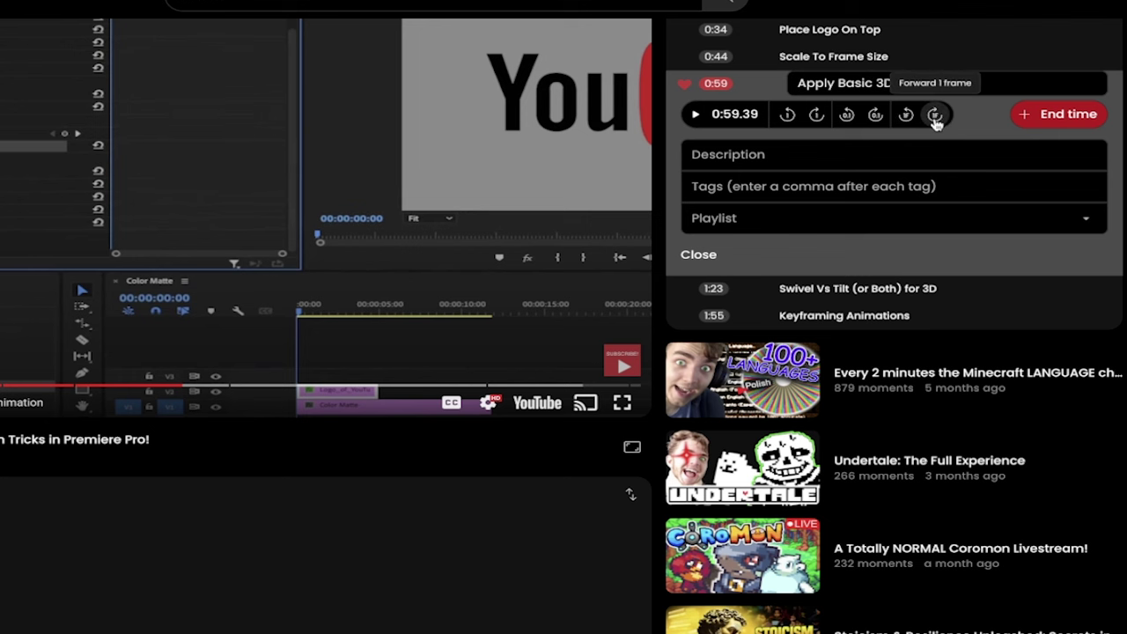
{"action": "scroll", "coordinate": [850, 157], "scroll_direction": "up", "scroll_amount": 1}
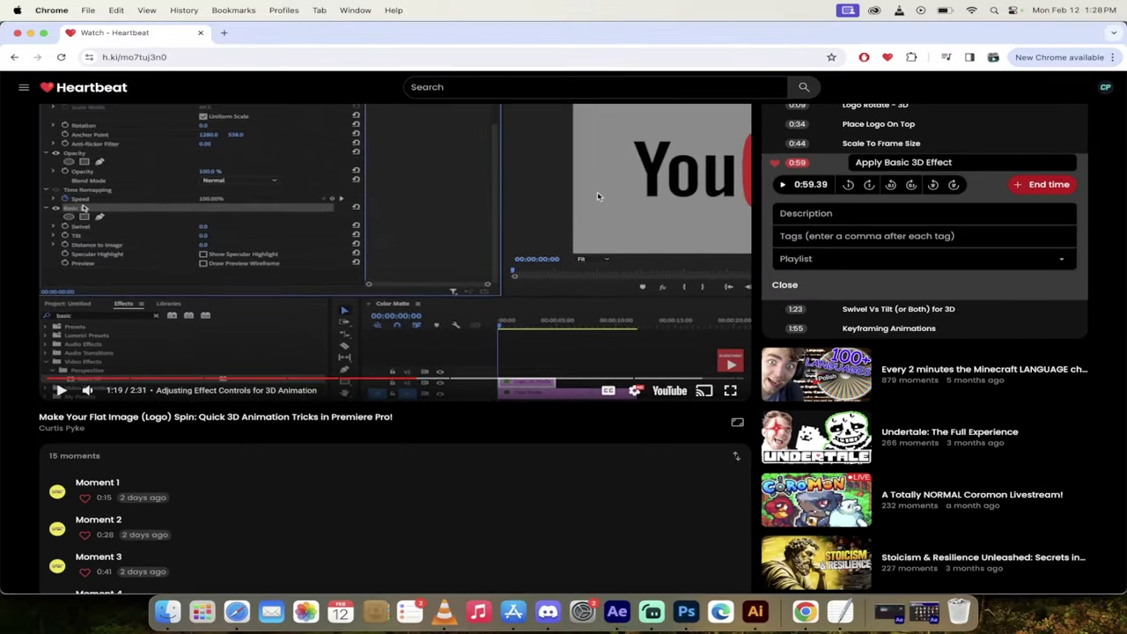
{"action": "scroll", "coordinate": [552, 182], "scroll_direction": "up", "scroll_amount": 3}
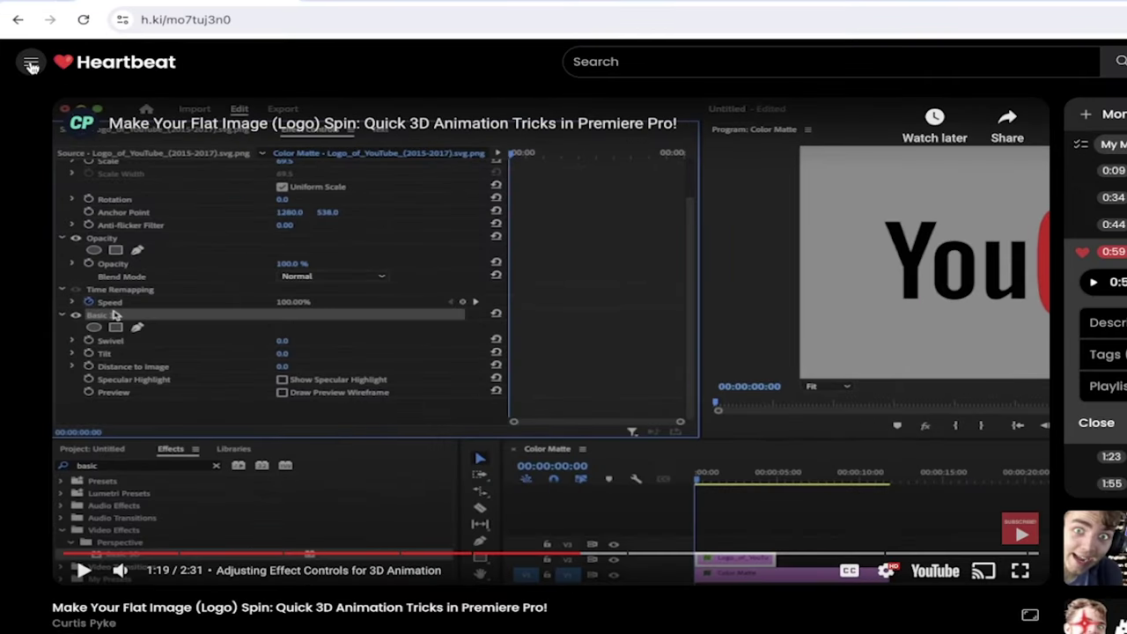
Open the Heartbeat Studio analytics and examine the views graph for the last 28 days and the top moments.
{"action": "left_click", "coordinate": [31, 63]}
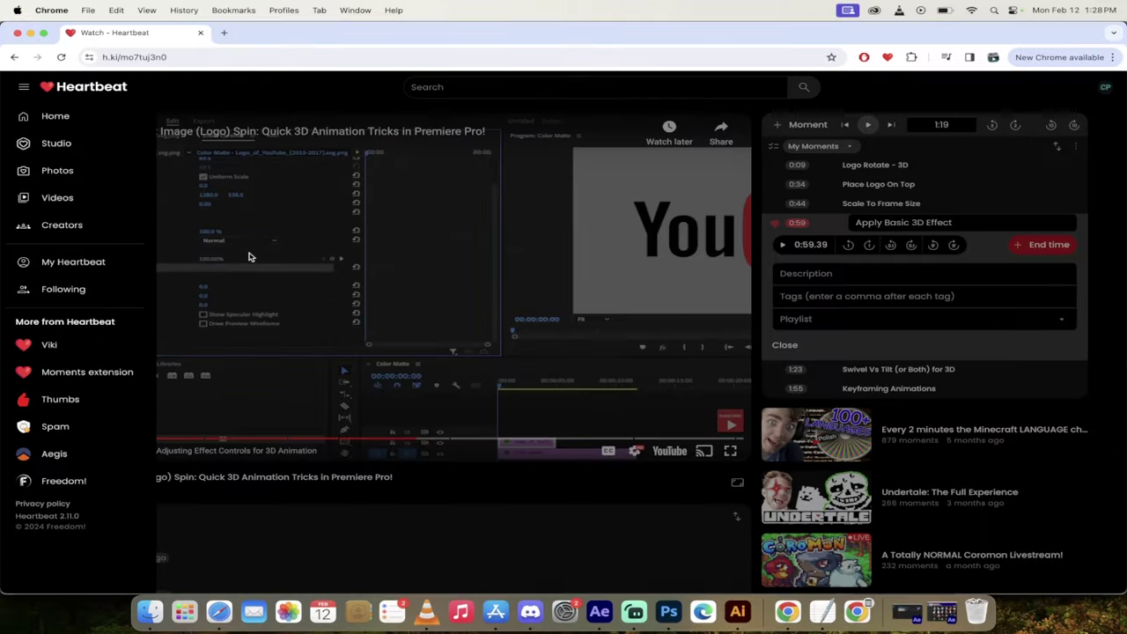
{"action": "left_click", "coordinate": [64, 151]}
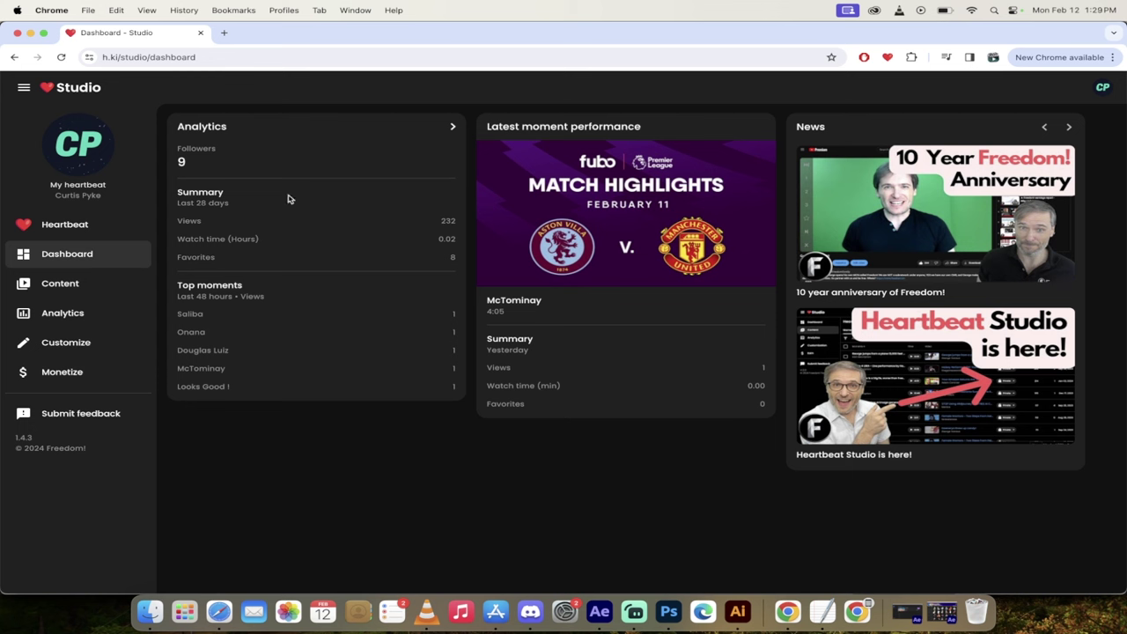
{"action": "left_click", "coordinate": [252, 128]}
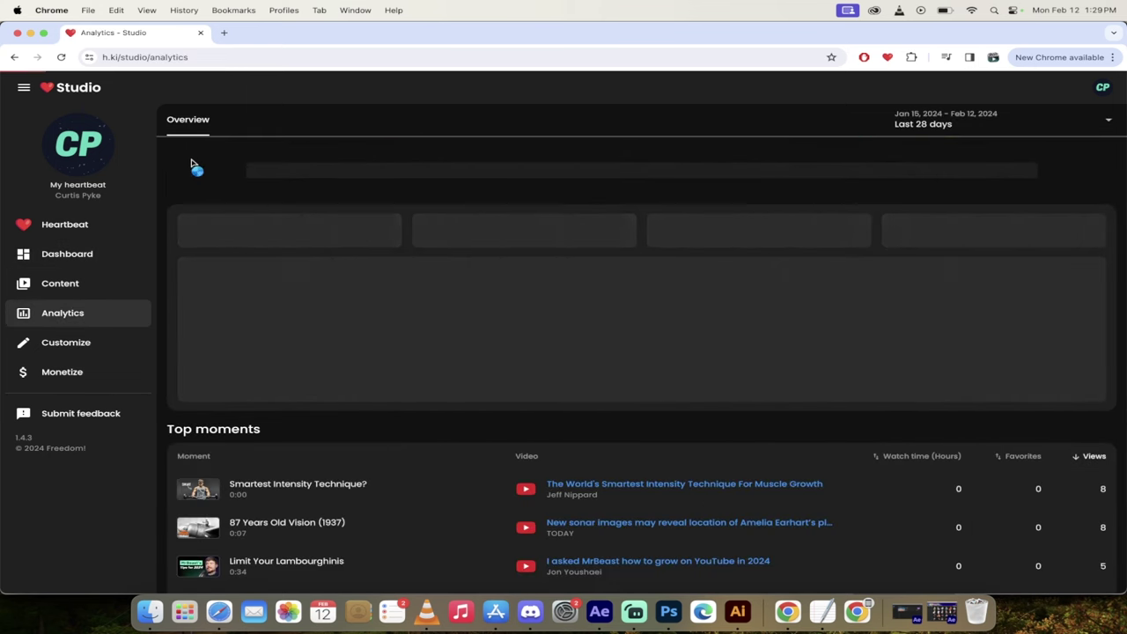
{"action": "scroll", "coordinate": [402, 327], "scroll_direction": "down", "scroll_amount": 1}
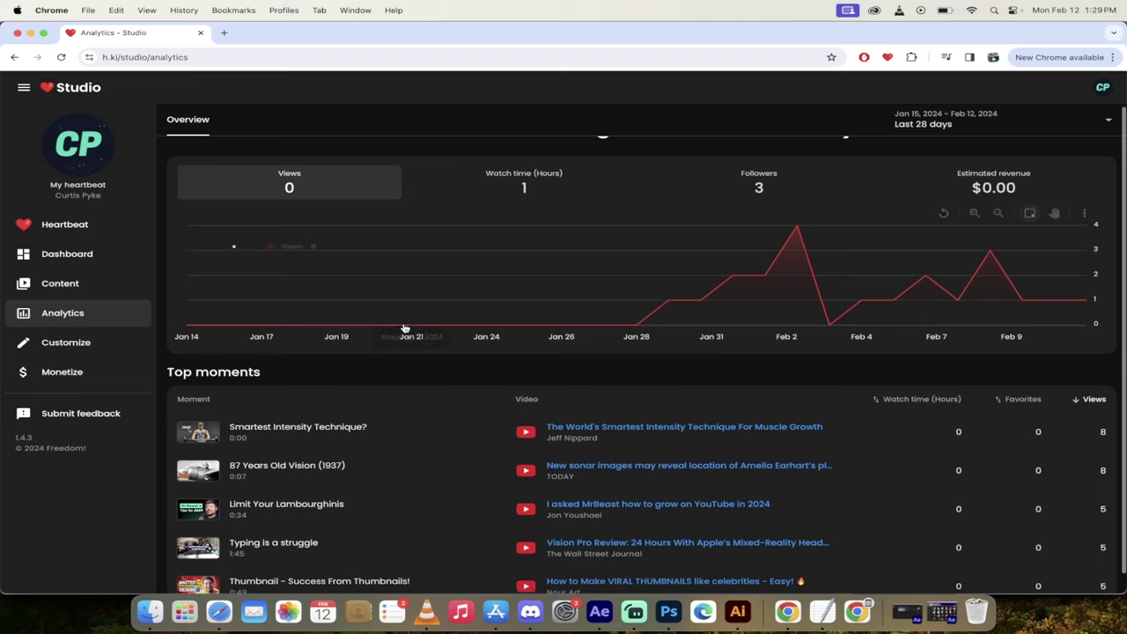
{"action": "scroll", "coordinate": [403, 327], "scroll_direction": "up", "scroll_amount": 1}
{"action": "scroll", "coordinate": [639, 300], "scroll_direction": "down", "scroll_amount": 1}
{"action": "scroll", "coordinate": [639, 295], "scroll_direction": "up", "scroll_amount": 1}
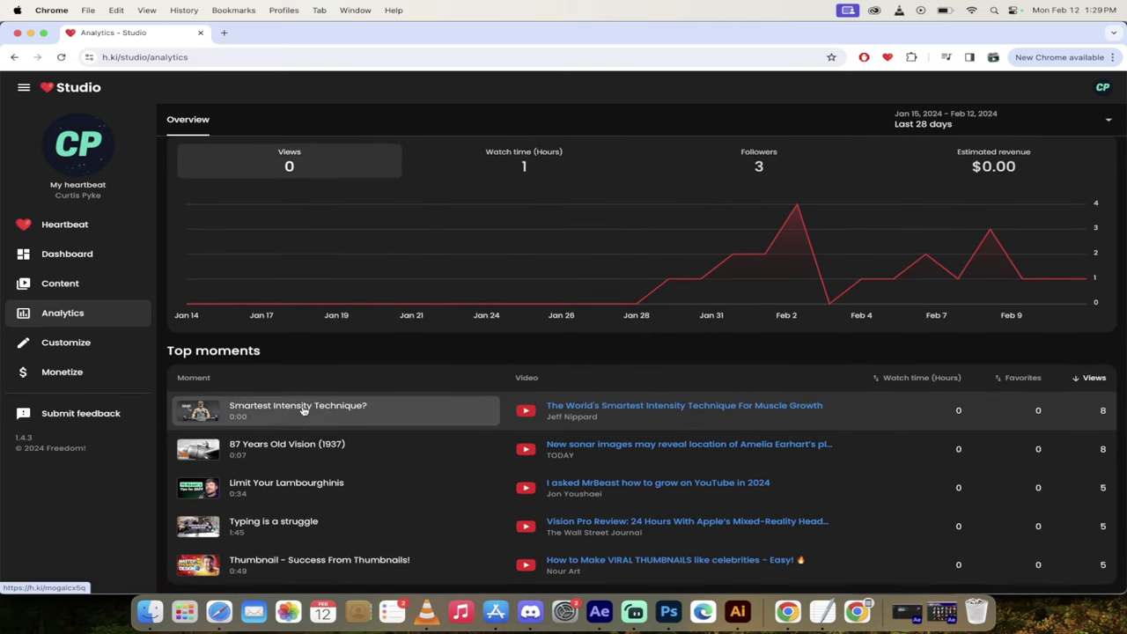
{"action": "scroll", "coordinate": [303, 409], "scroll_direction": "up", "scroll_amount": 1}
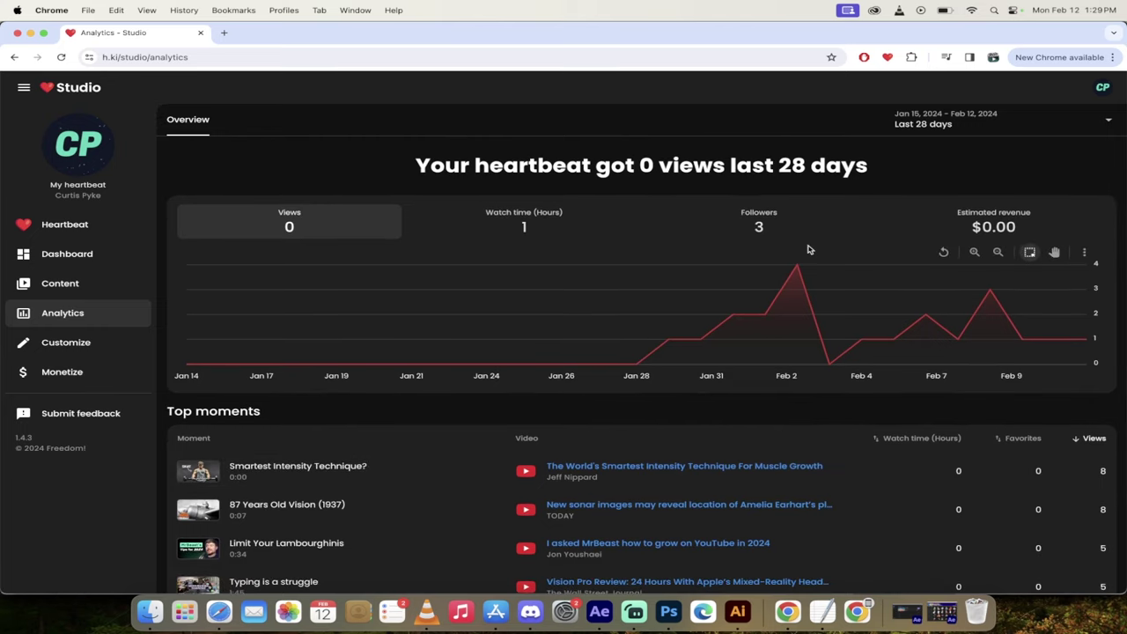
{"action": "mouse_move", "coordinate": [798, 269]}
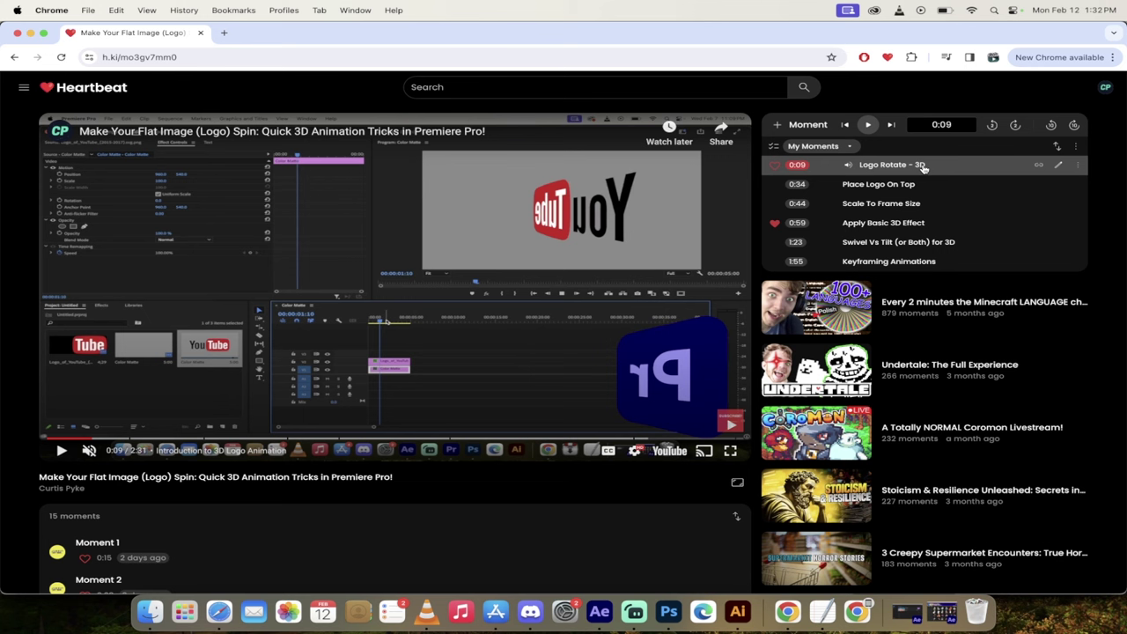
Copy the logo spin video's list of moments as YouTube Chapters.
{"action": "left_click", "coordinate": [1076, 147]}
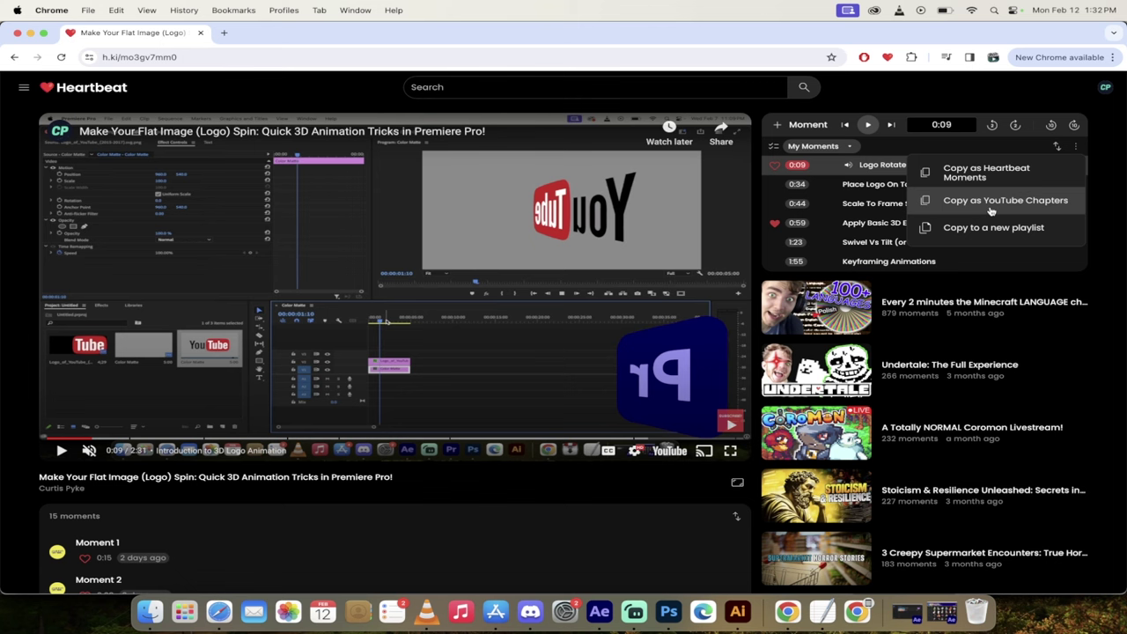
{"action": "left_click", "coordinate": [991, 210]}
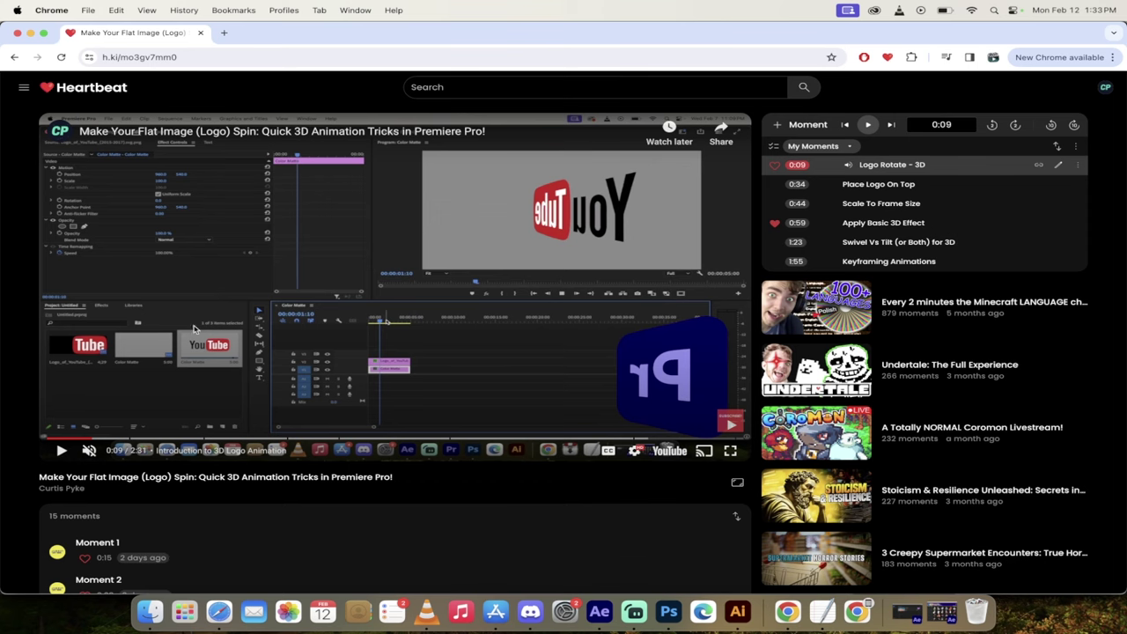
{"action": "scroll", "coordinate": [236, 334], "scroll_direction": "down", "scroll_amount": 2}
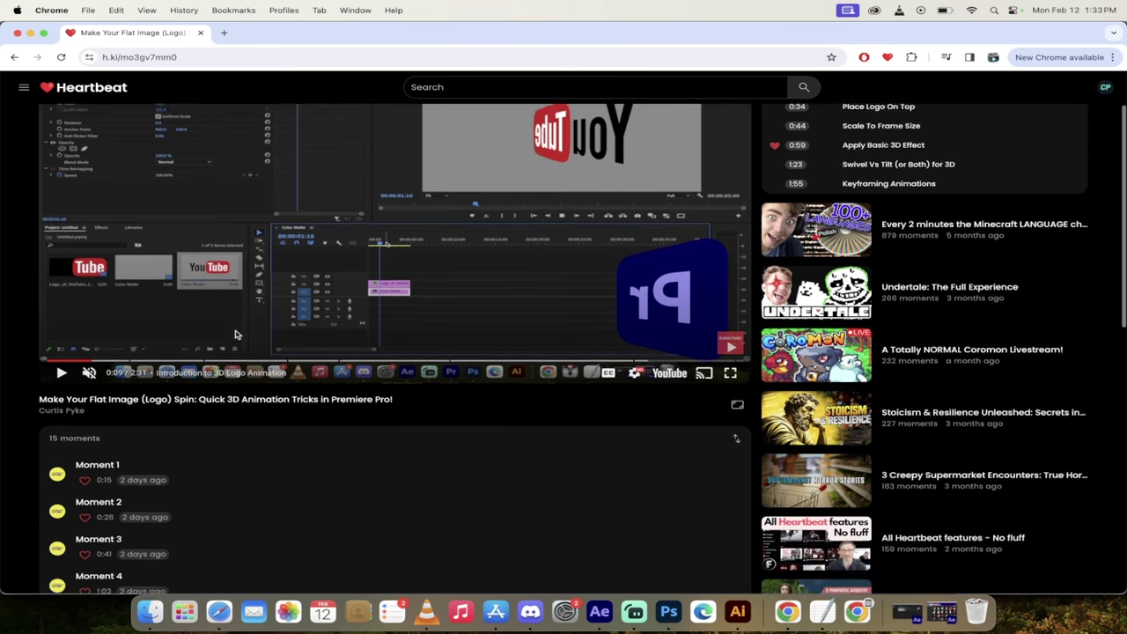
{"action": "scroll", "coordinate": [236, 334], "scroll_direction": "up", "scroll_amount": 2}
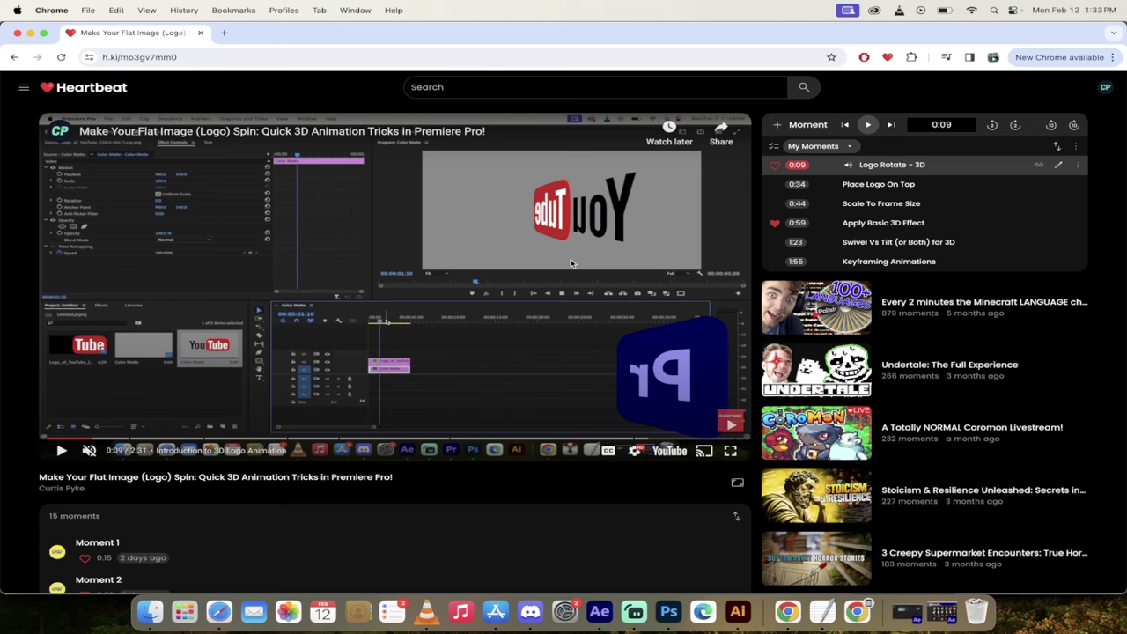
{"action": "scroll", "coordinate": [571, 262], "scroll_direction": "down", "scroll_amount": 1}
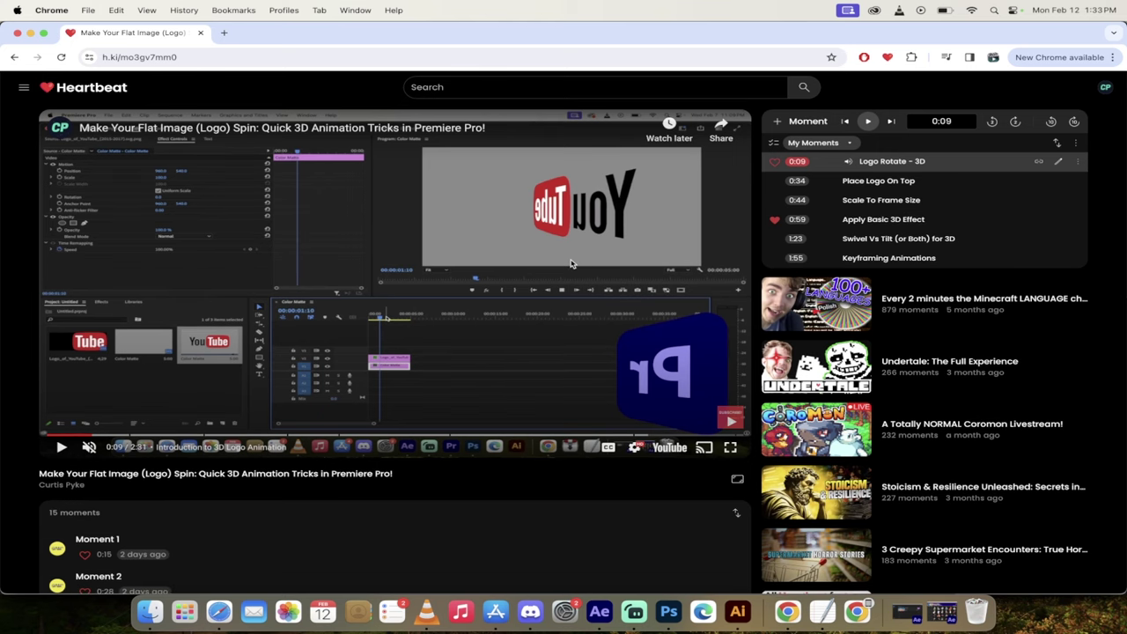